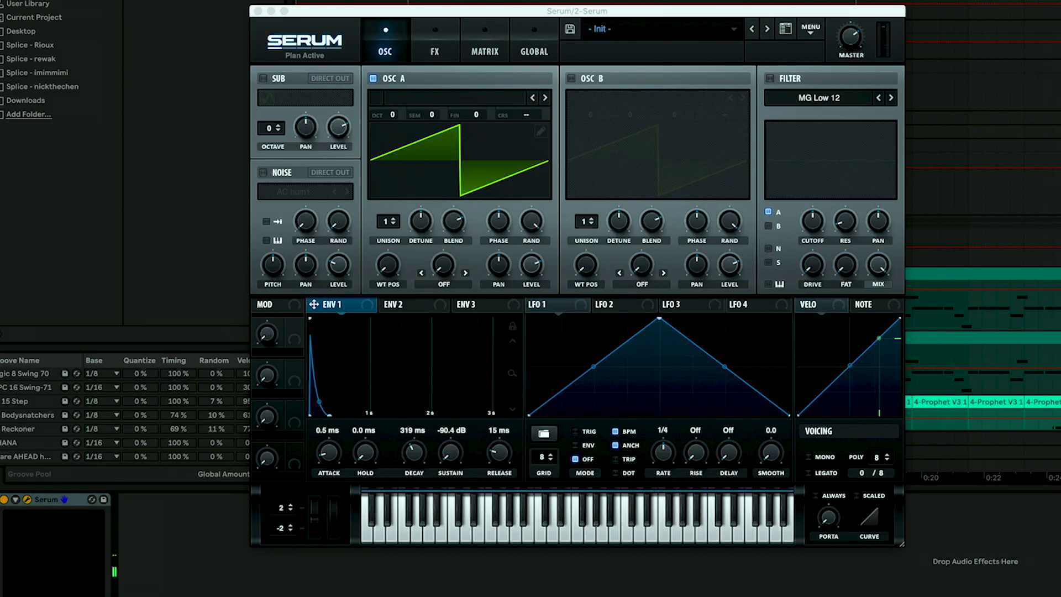
- In the purple MIDI clip, raise the third A2 note to C3, add an A2 at 1.2.3 and play the clip
key(shift+Tab)
click(258, 11)
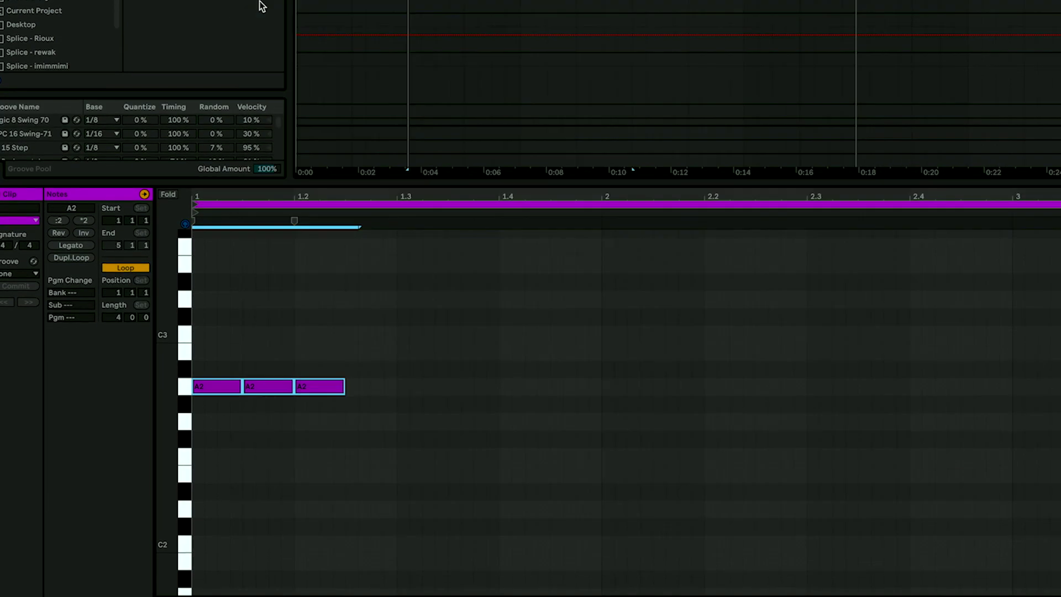
click(322, 332)
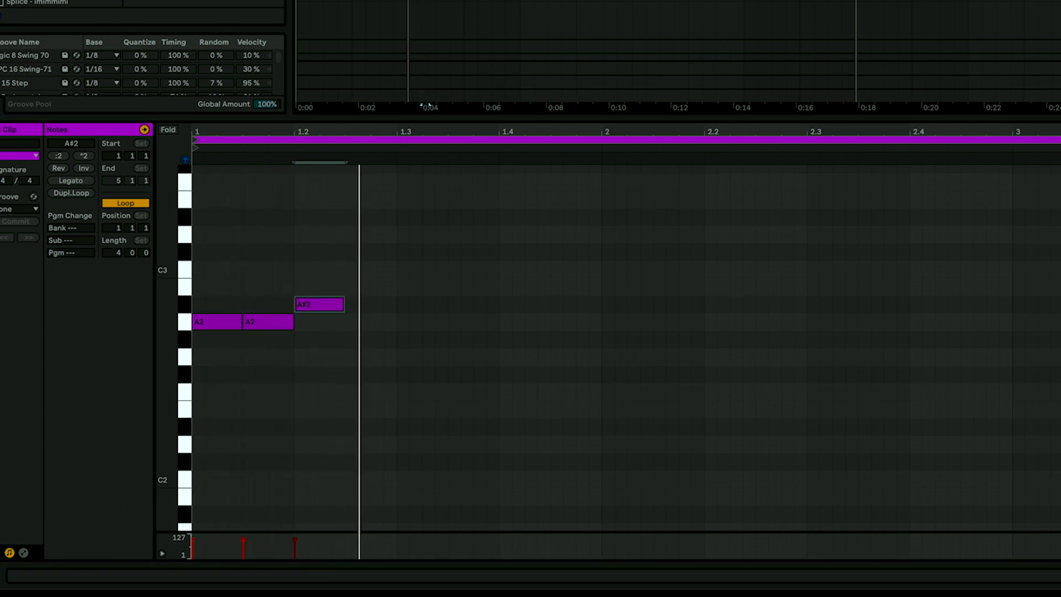
key(Up)
key(space)
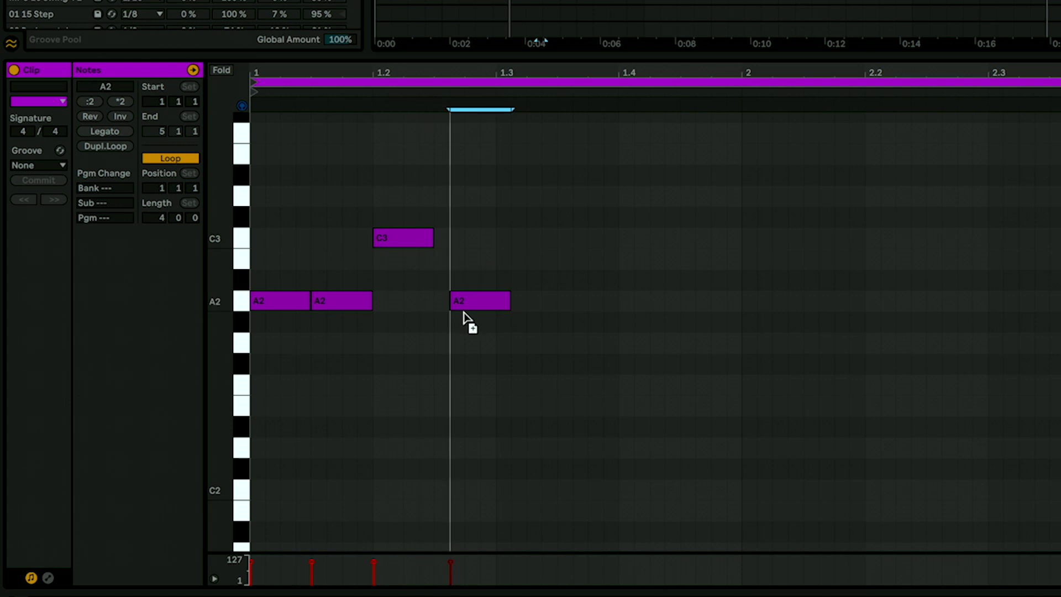
key(space)
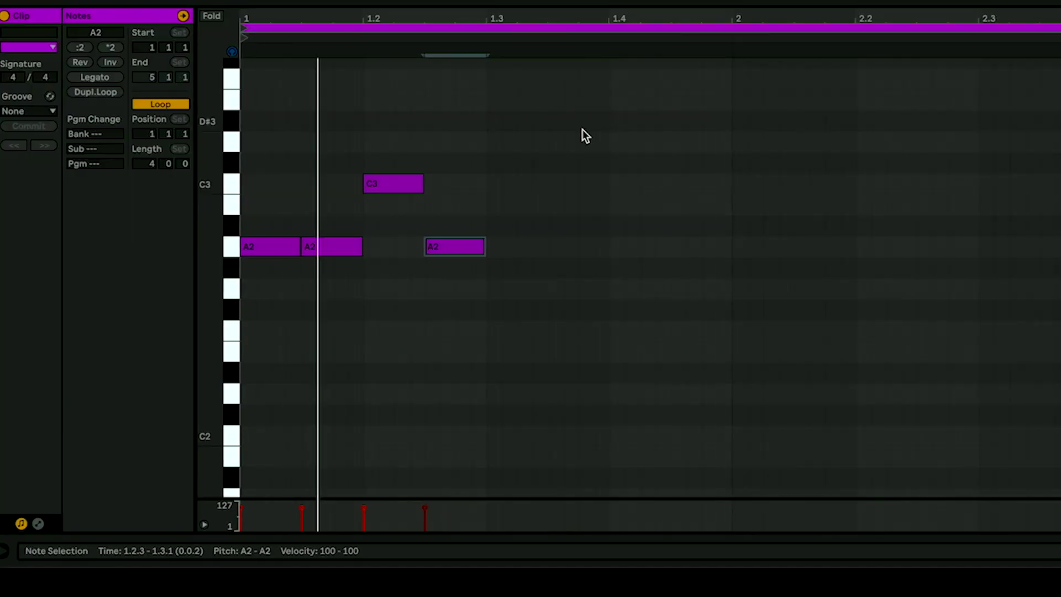
- Extend the pattern with D3 on 1.3, A2 on 1.3.3 and D#3 on 1.4, and play it back
drag(382, 184, 455, 144)
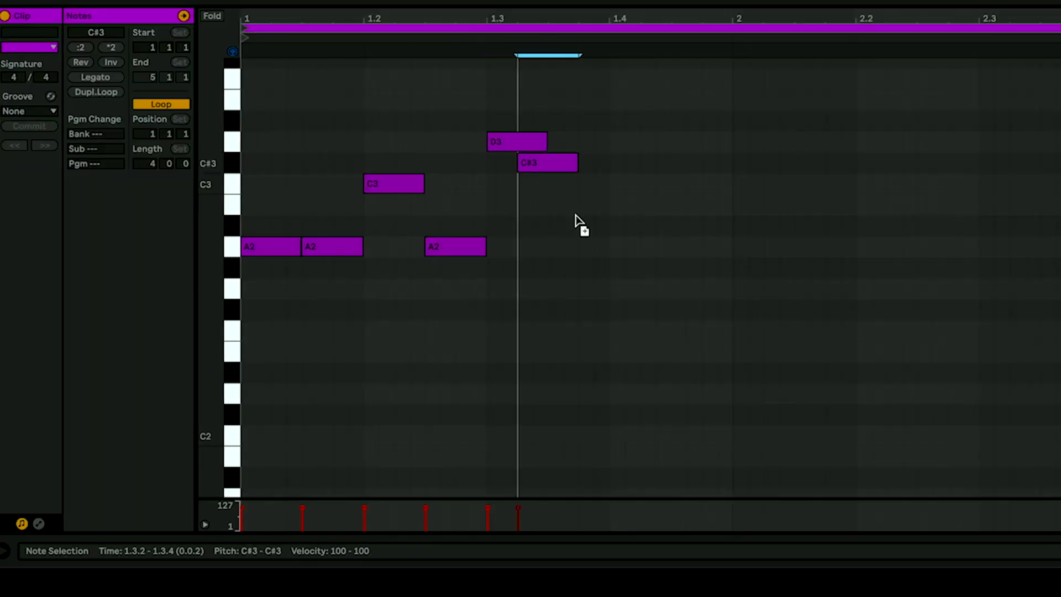
drag(578, 227, 614, 122)
key(space)
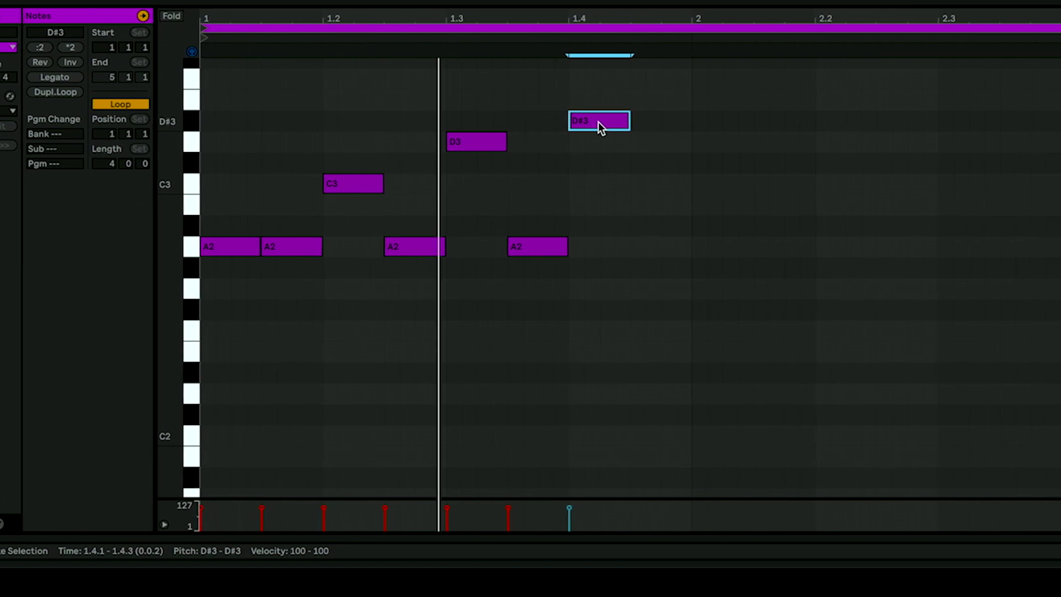
key(space)
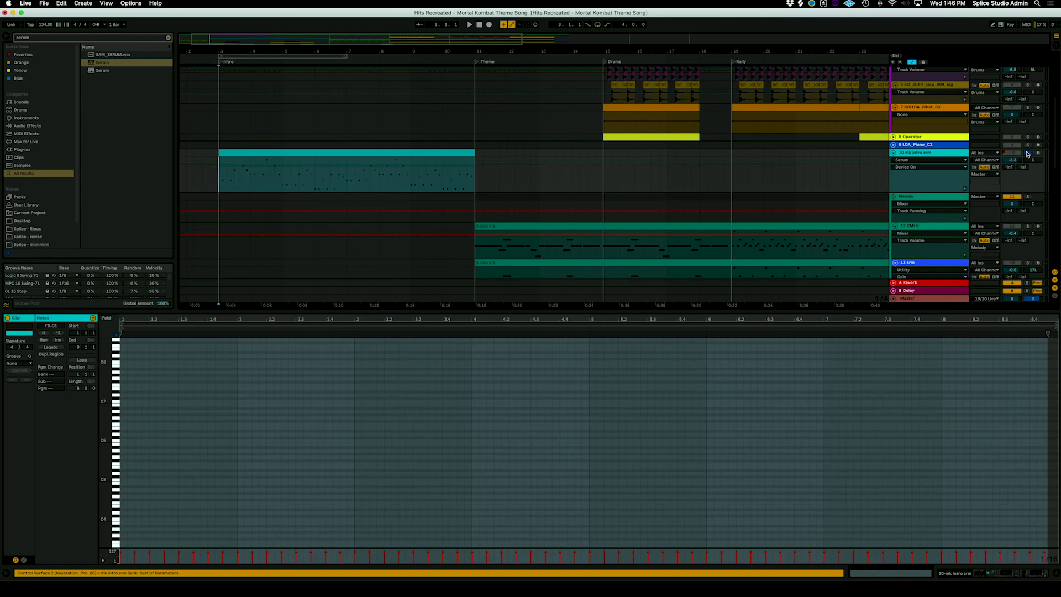
- Open the clip on the mk intro track and enlarge its note editor to examine the arpeggio notes
click(360, 155)
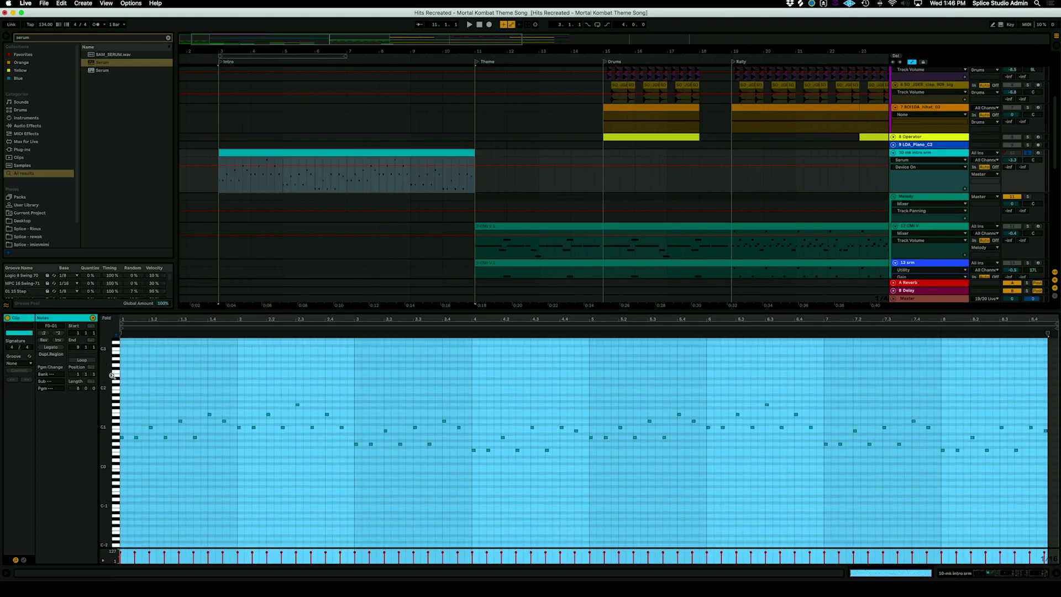
drag(112, 376, 194, 437)
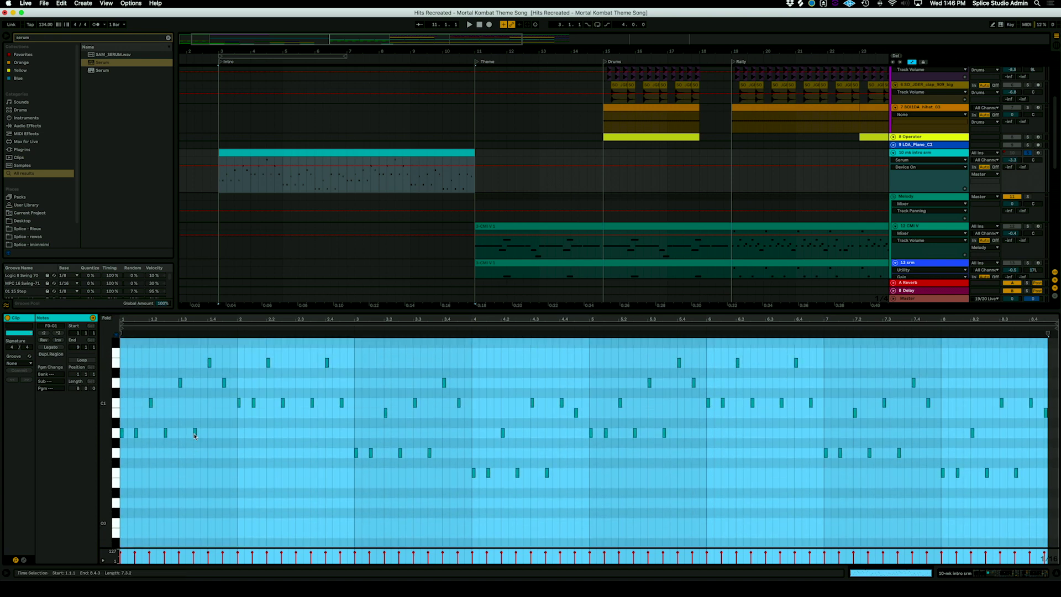
scroll(194, 436, up, 3)
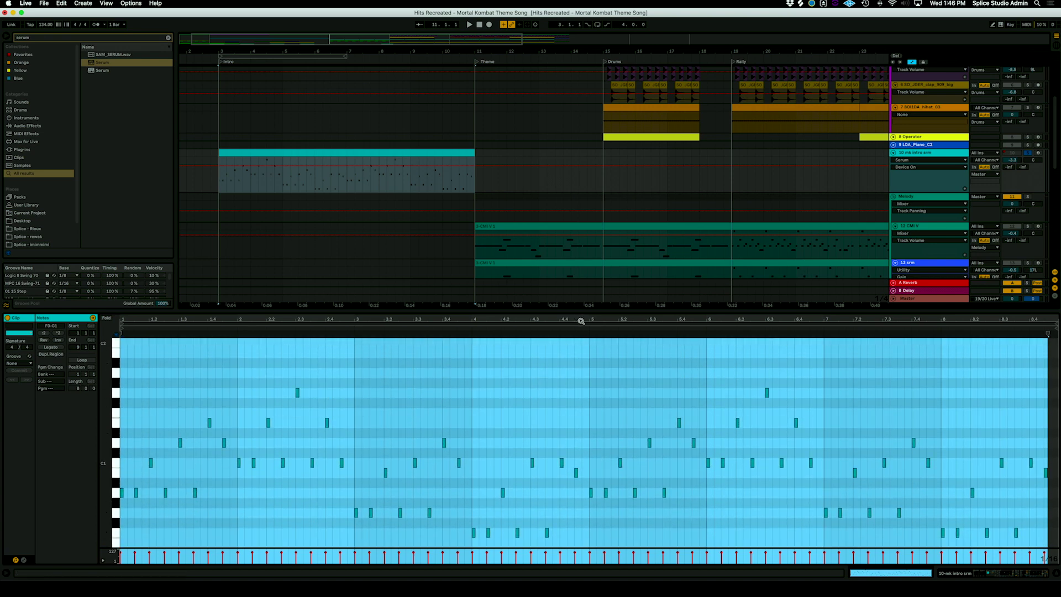
drag(585, 310, 584, 255)
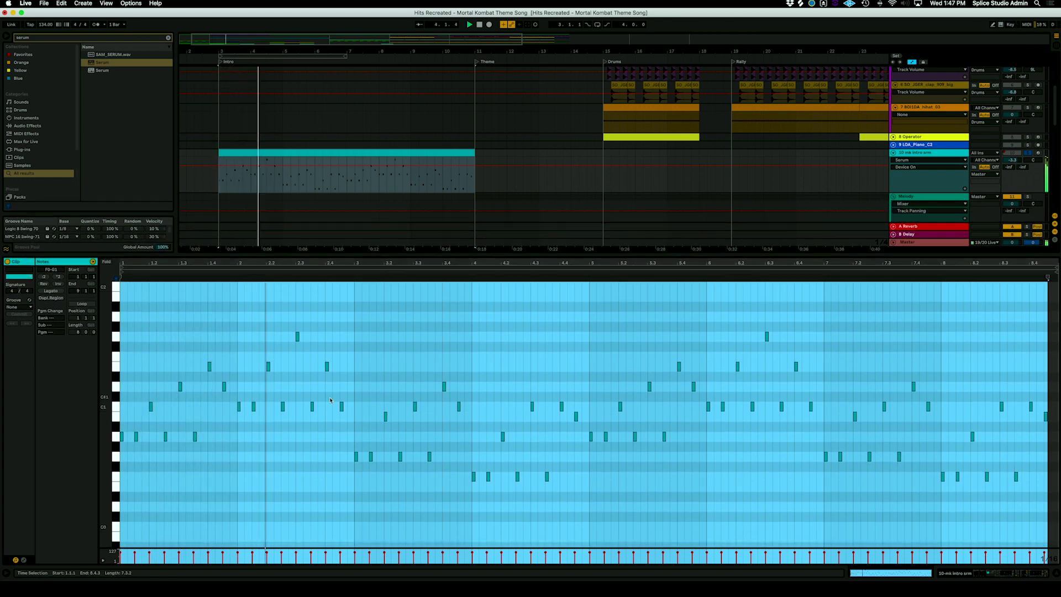
- Review the oscillator and effects settings of the Serum instrument on the mk intro srm track and close its window
key(shift+Tab)
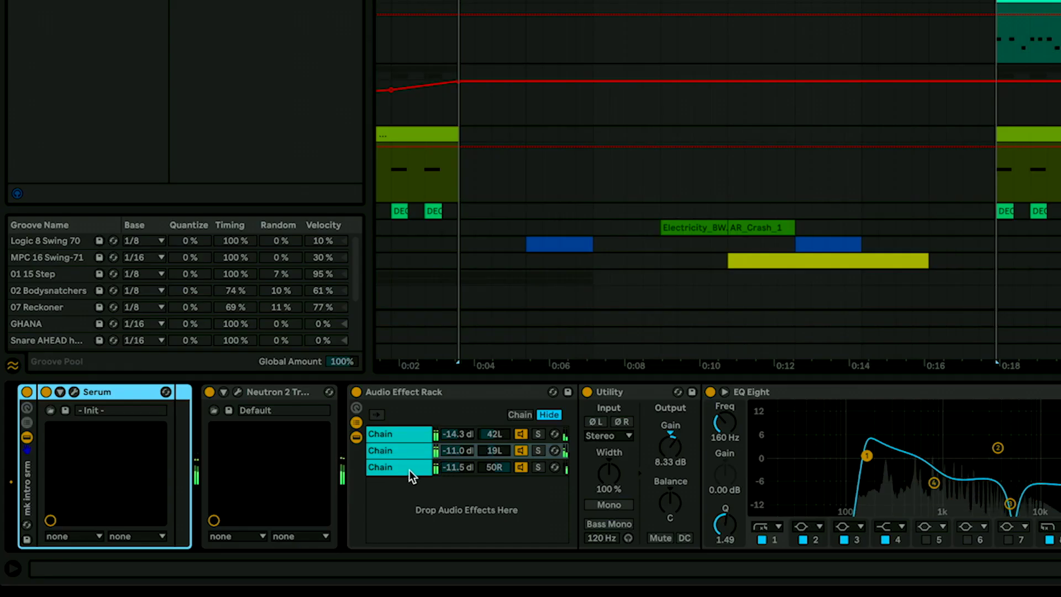
click(190, 524)
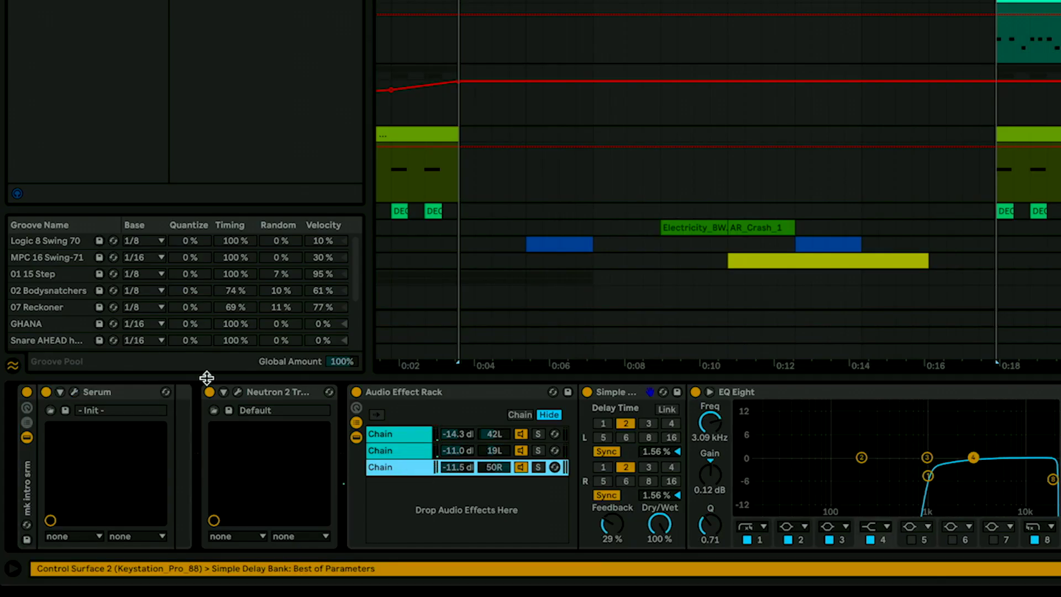
click(74, 394)
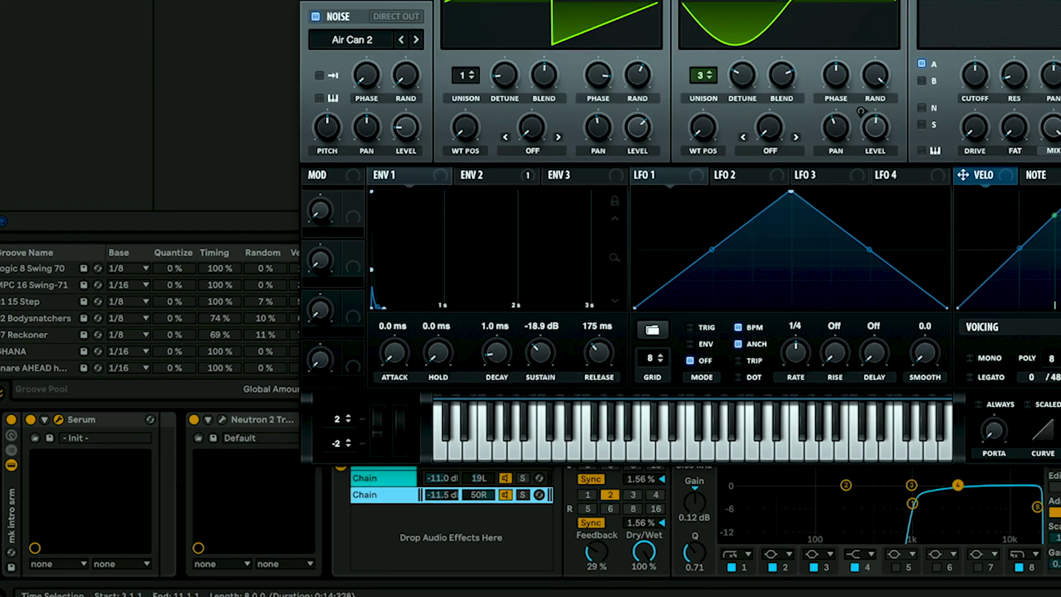
click(538, 0)
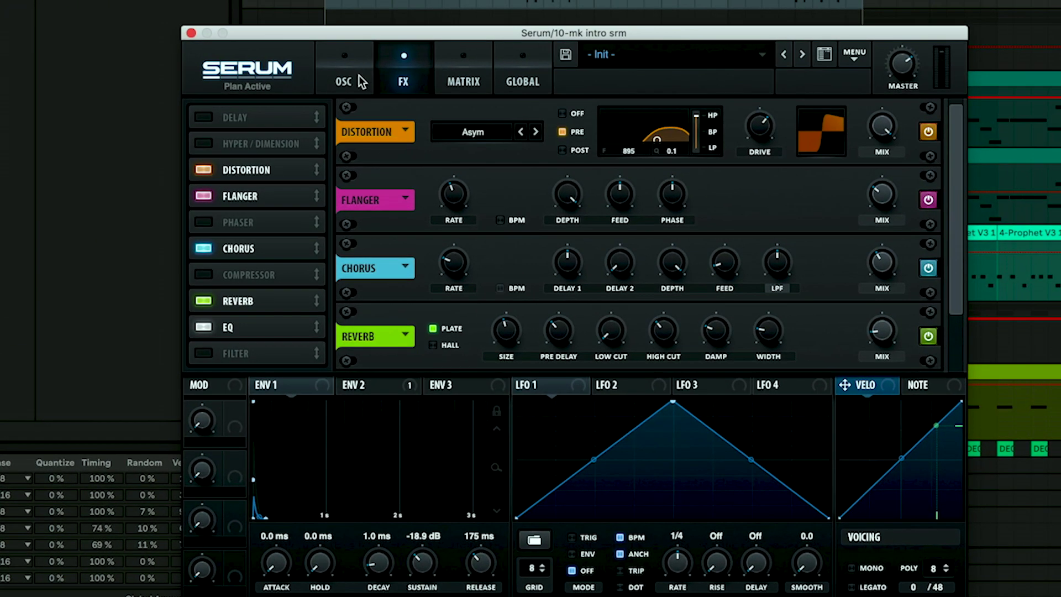
click(348, 63)
click(189, 34)
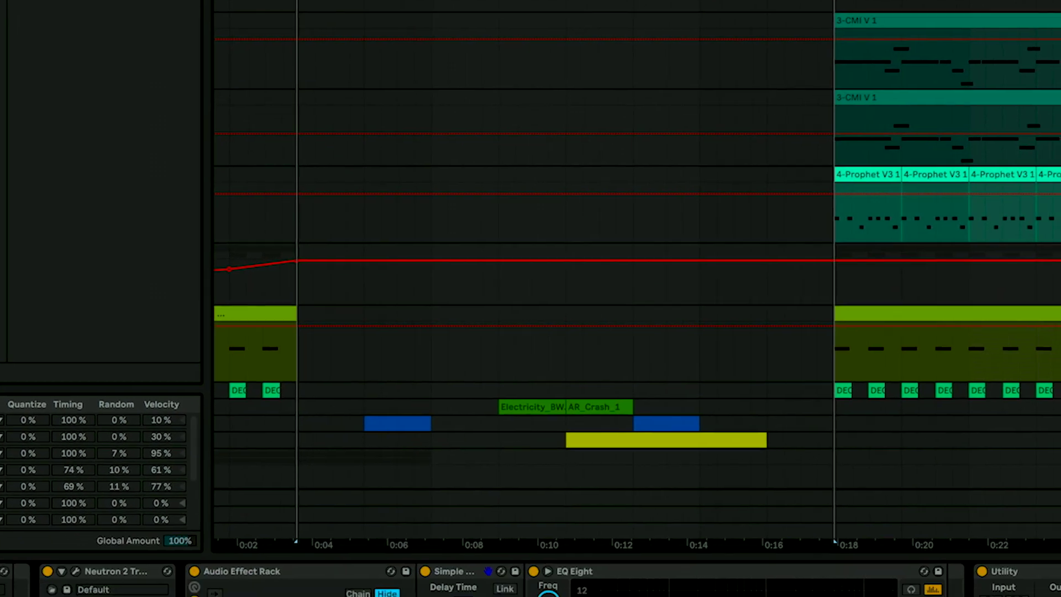
- Compare the devices inside the three chains of the mk intro track's Audio Effect Rack
click(232, 571)
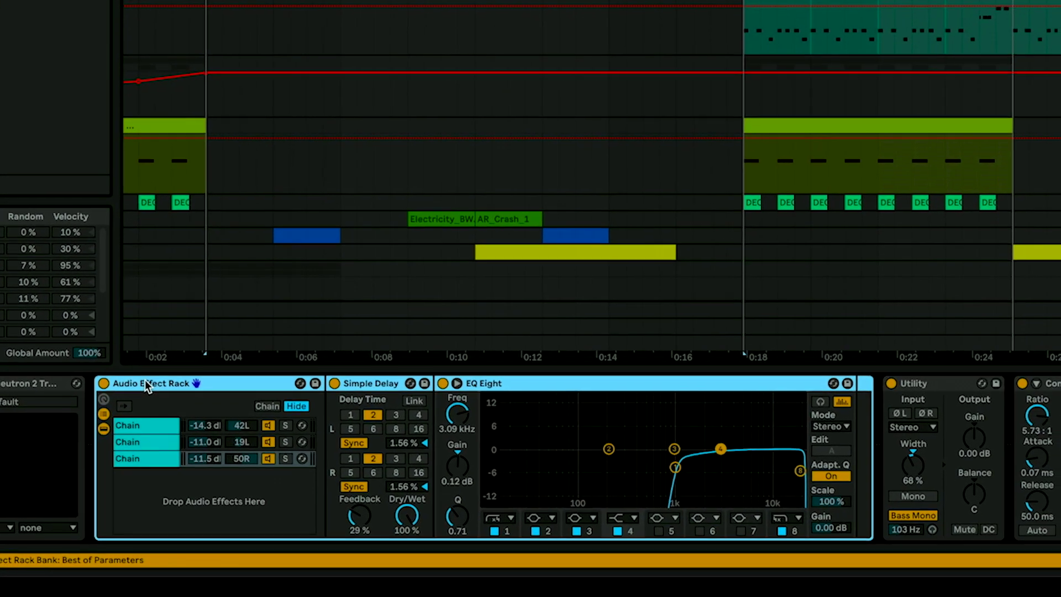
click(136, 431)
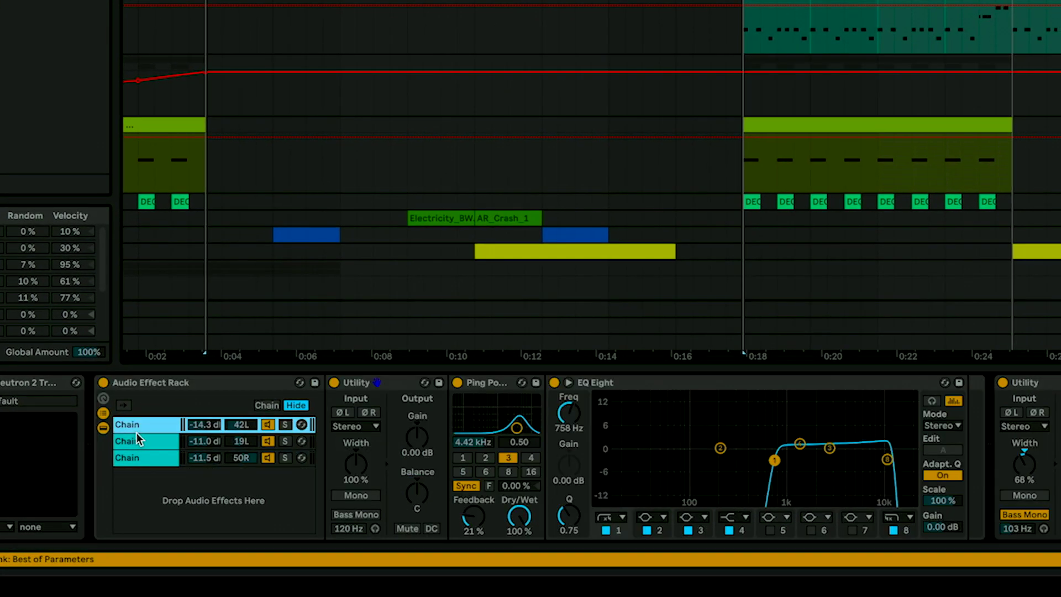
click(138, 458)
click(138, 443)
click(139, 425)
click(136, 444)
click(138, 459)
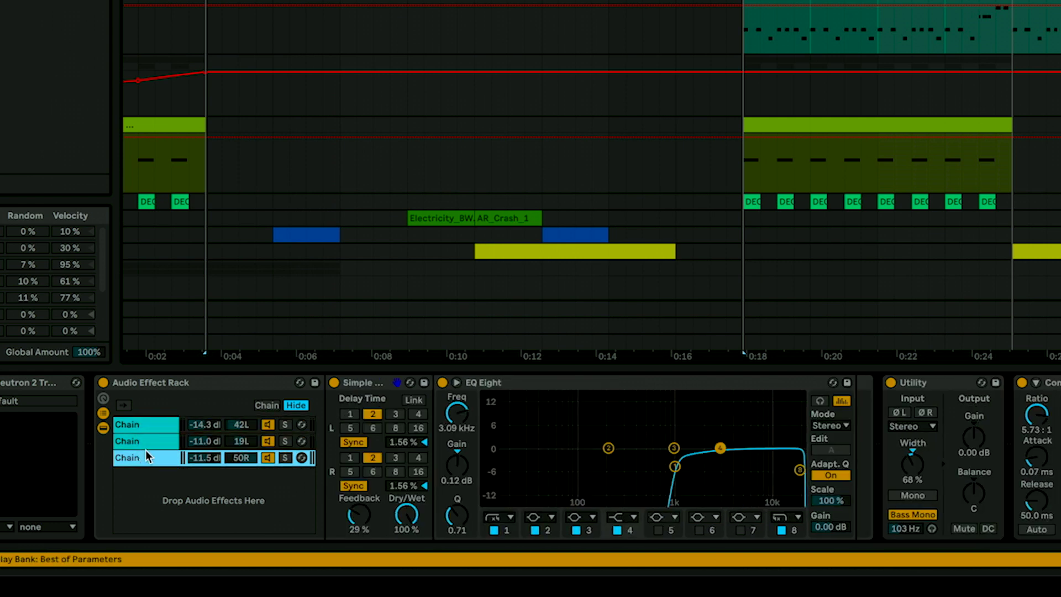
click(149, 424)
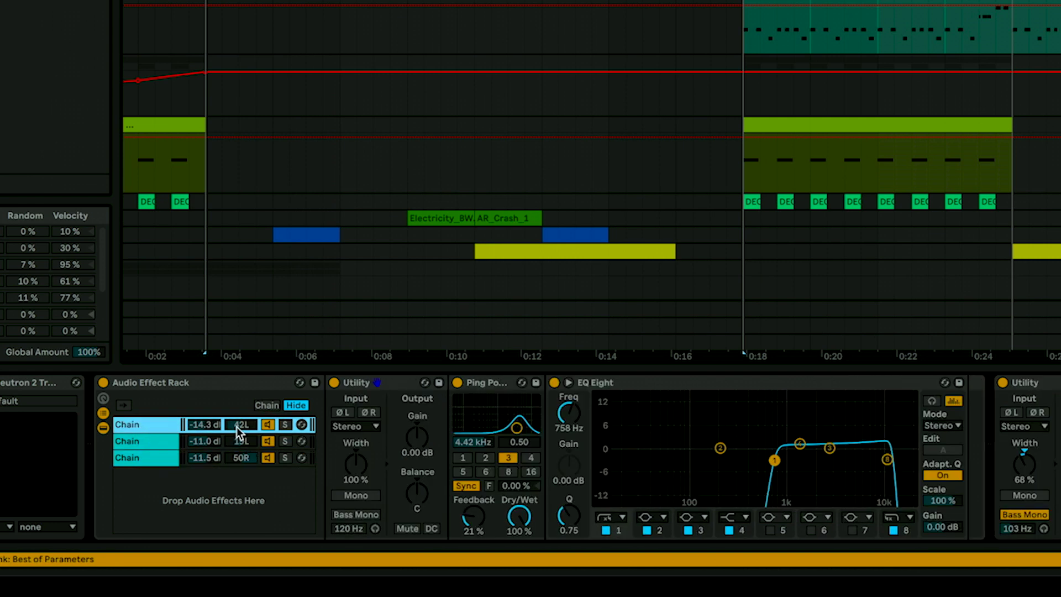
click(144, 458)
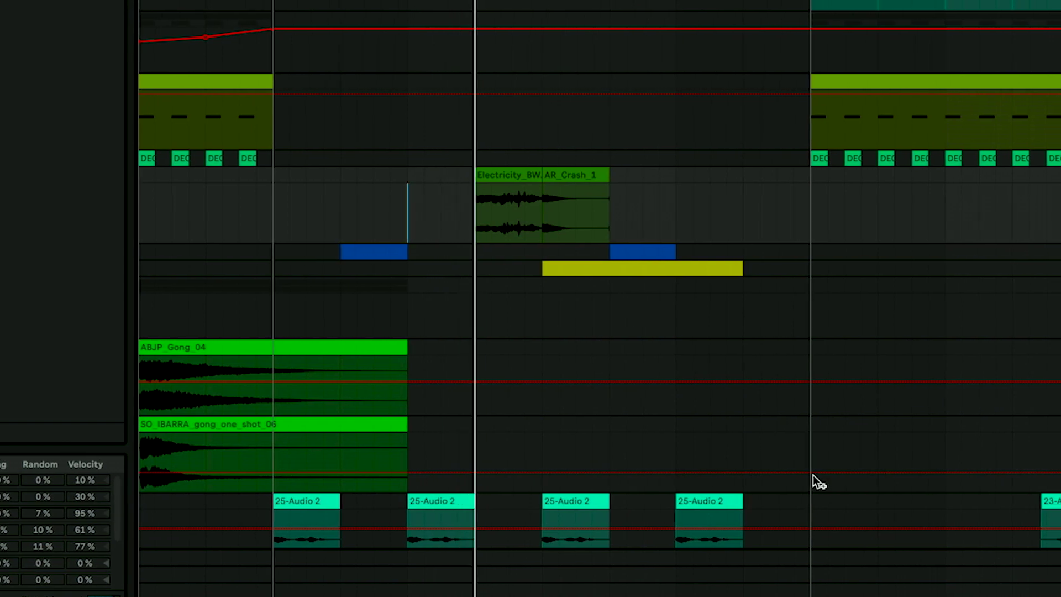
- Play the 20 srm track while comparing Serum's ENV 1 and ENV 2, and toggle the filter to hear its effect
scroll(810, 478, down, 2)
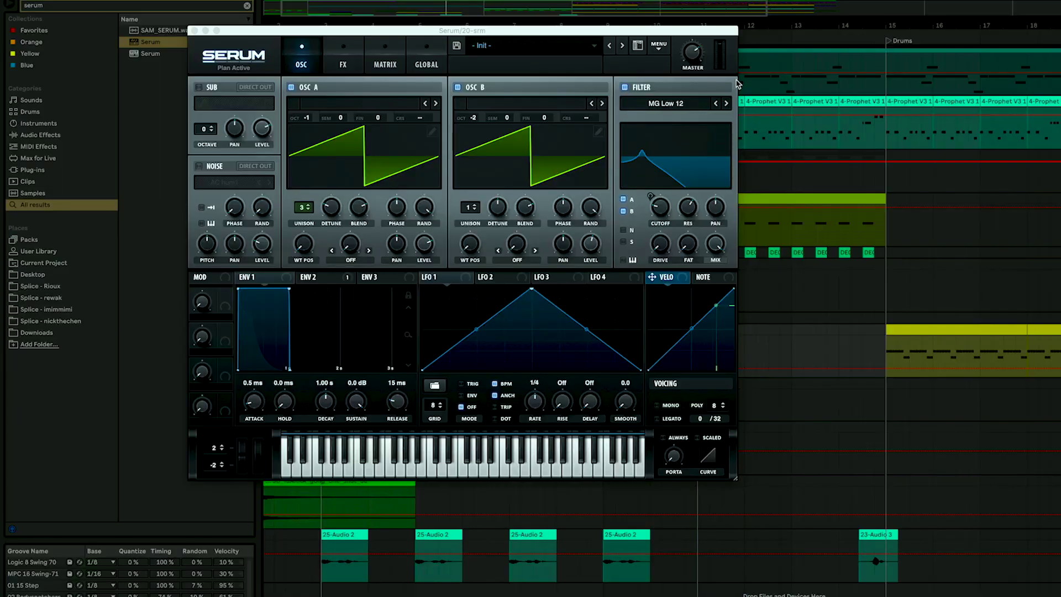
key(space)
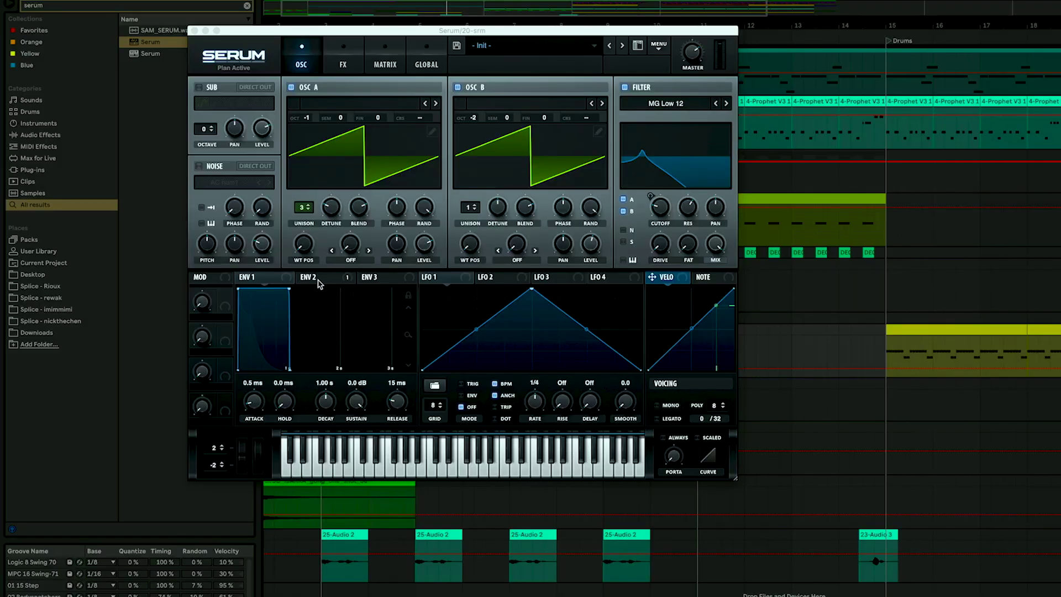
click(318, 279)
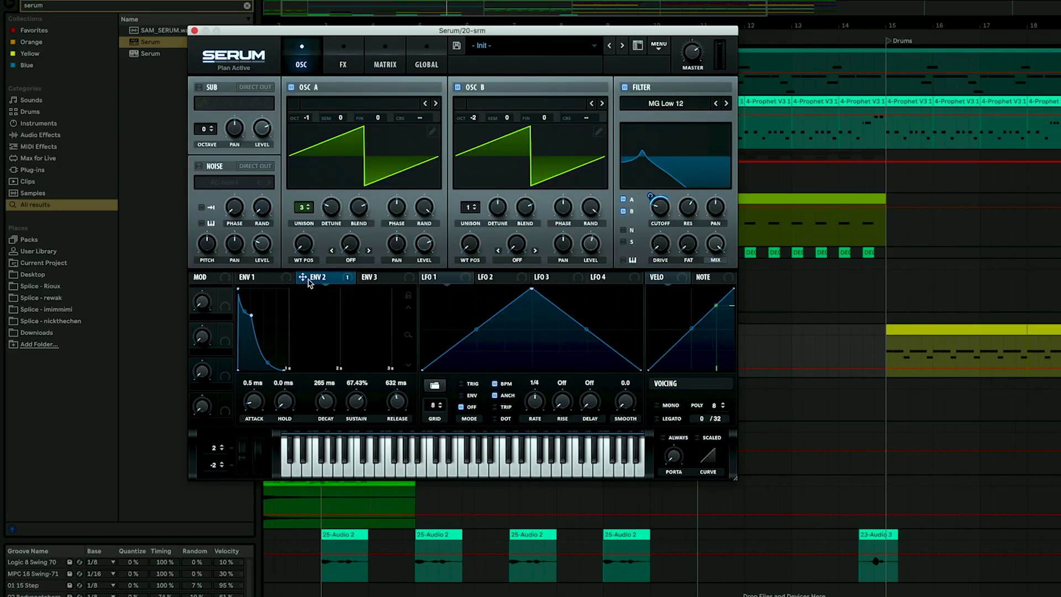
click(258, 278)
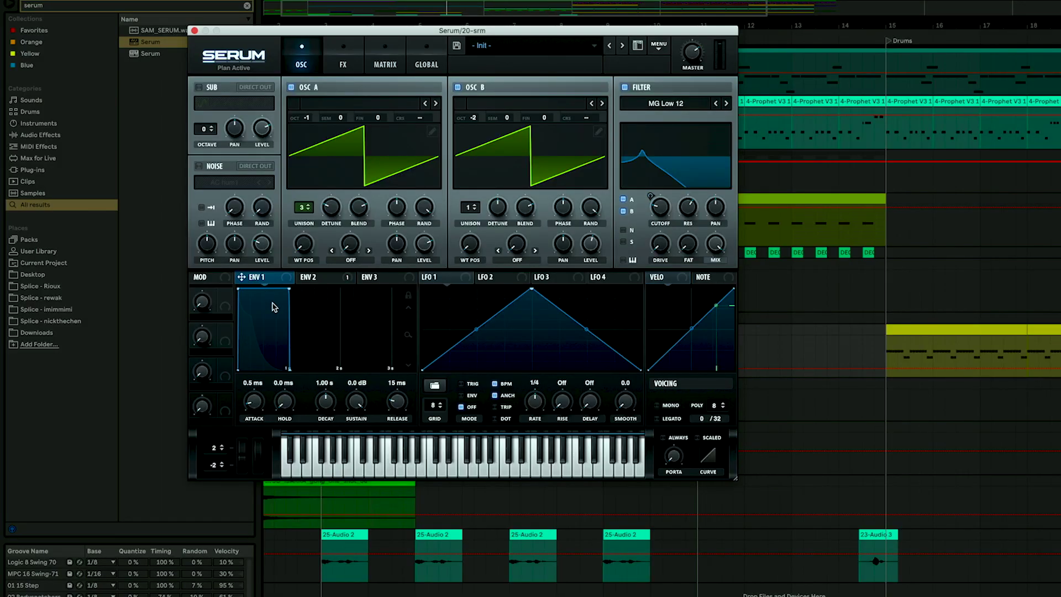
click(339, 275)
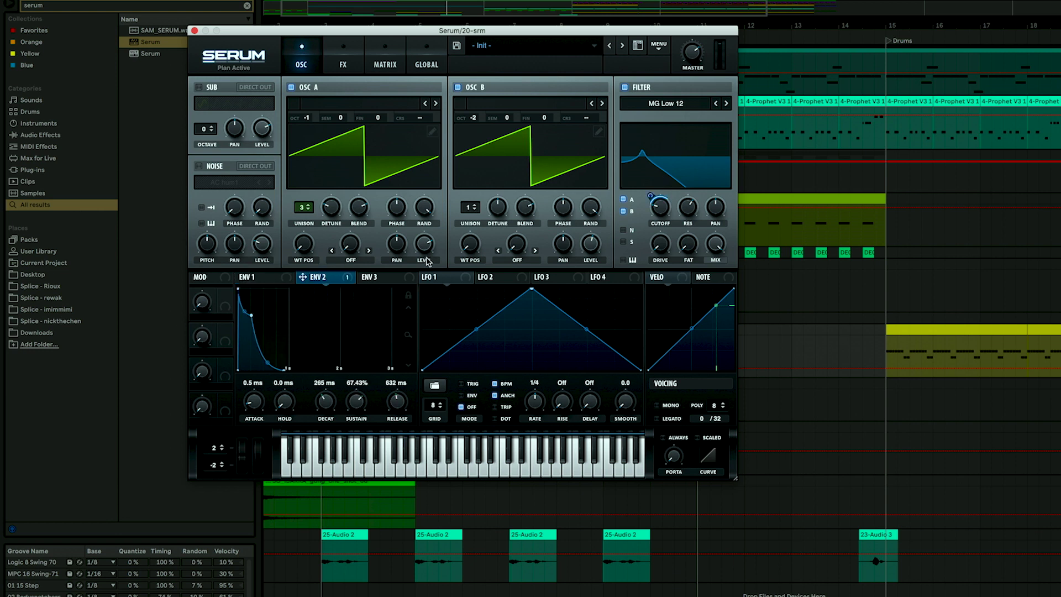
click(625, 87)
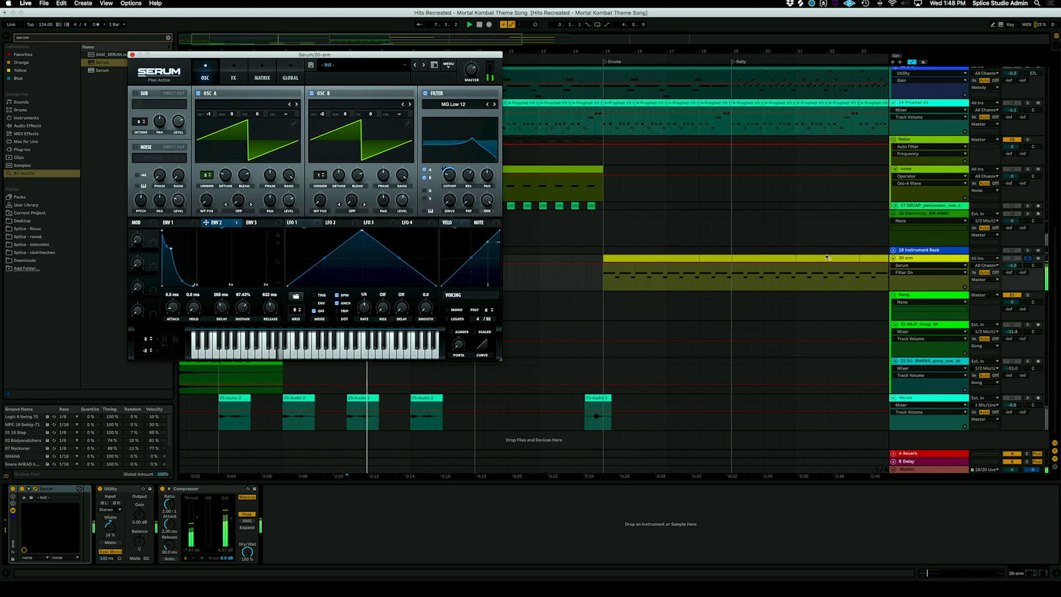
- Move the Serum window aside, display the 20 srm track's Serum Fil Cutoff automation and enlarge its lane
drag(396, 54, 213, 18)
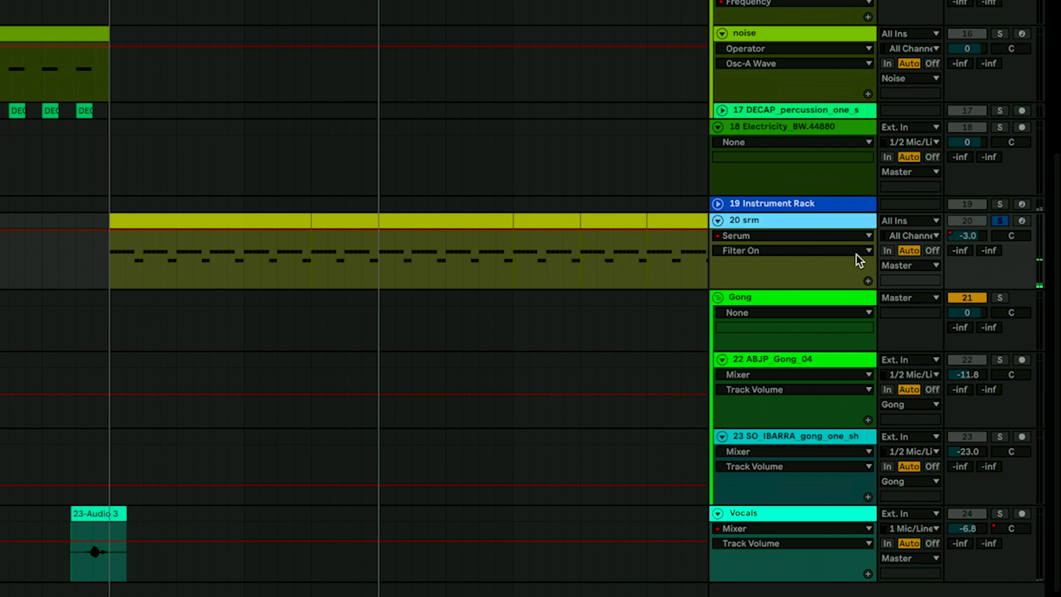
click(845, 237)
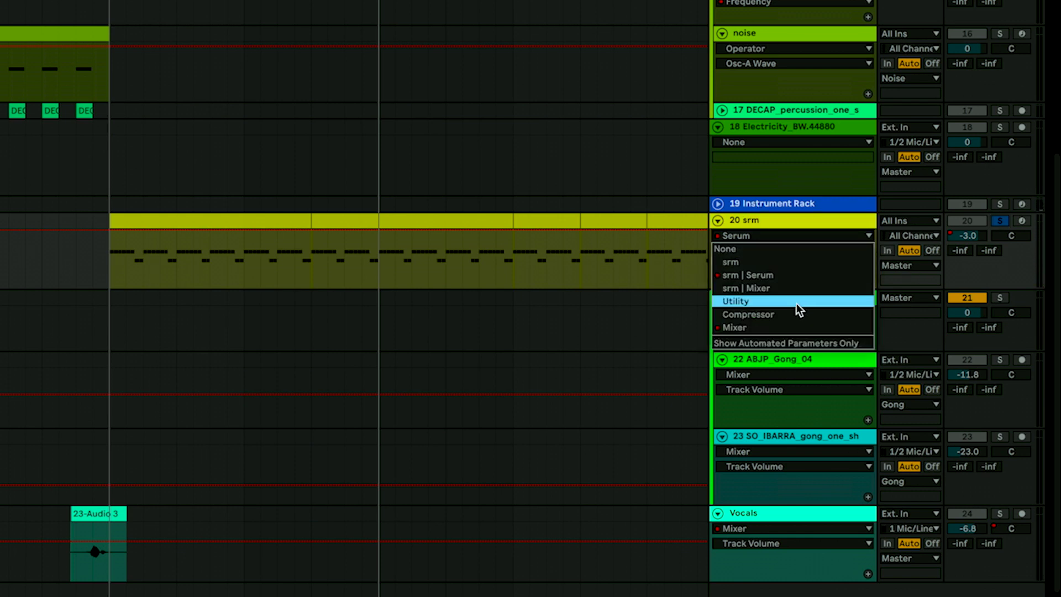
click(734, 275)
click(739, 252)
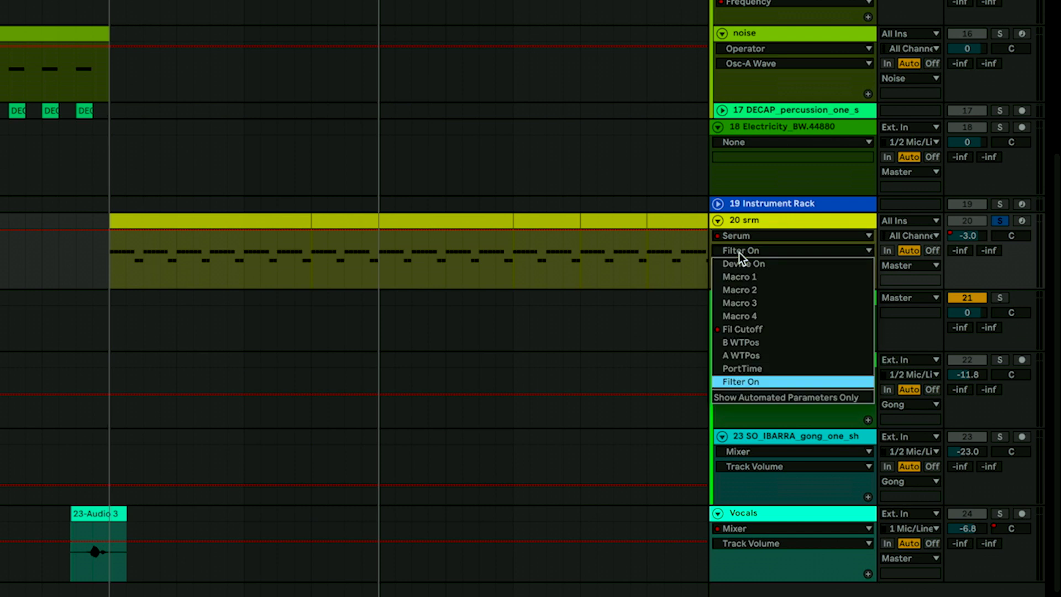
click(745, 330)
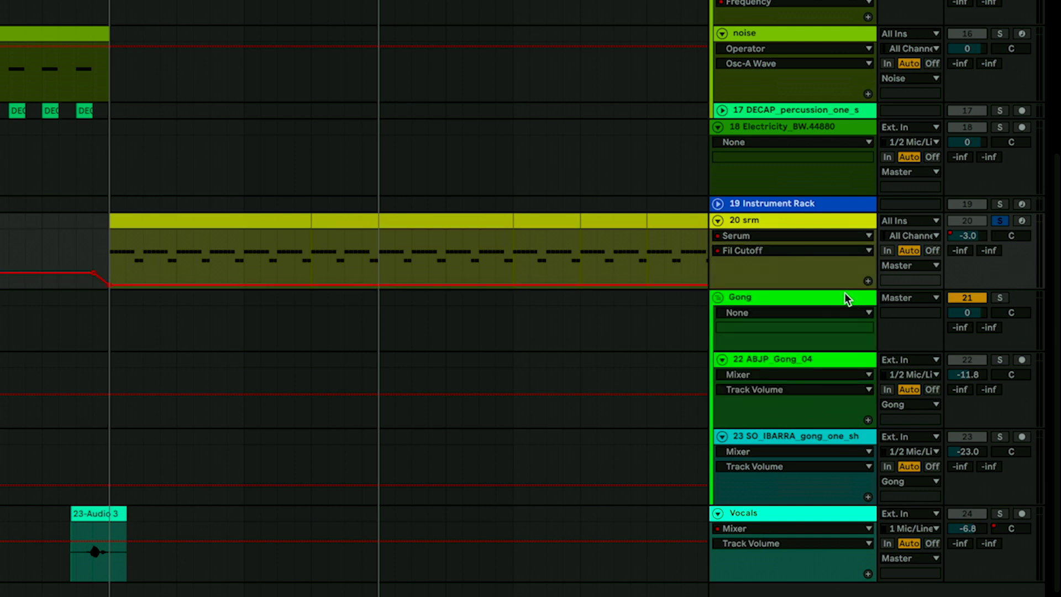
drag(843, 286, 784, 476)
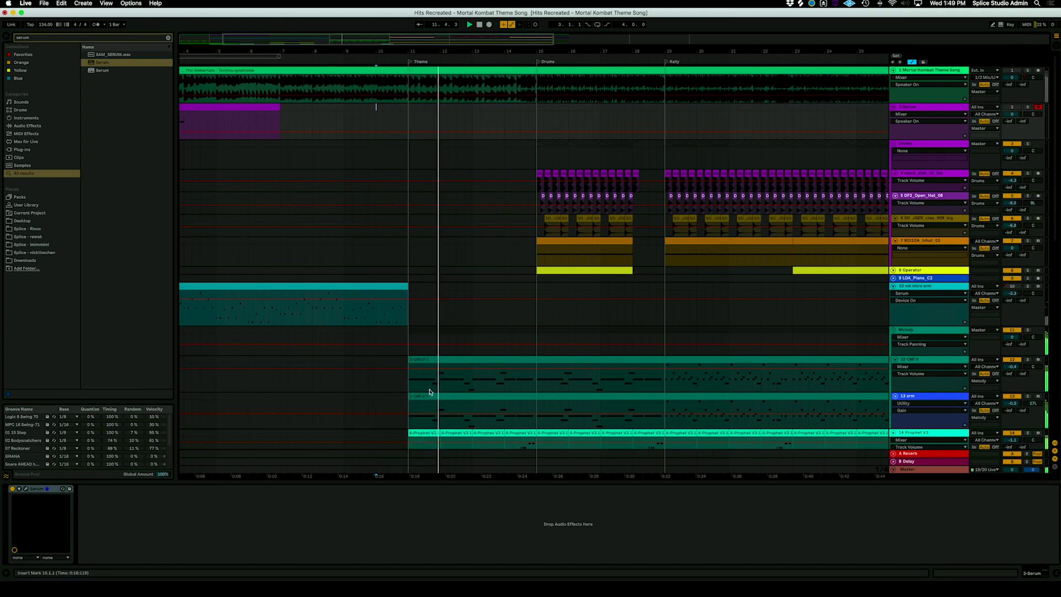
- Open the CMI V melody clip under the Theme marker, magnify its notes and play it from the start
scroll(571, 425, down, 5)
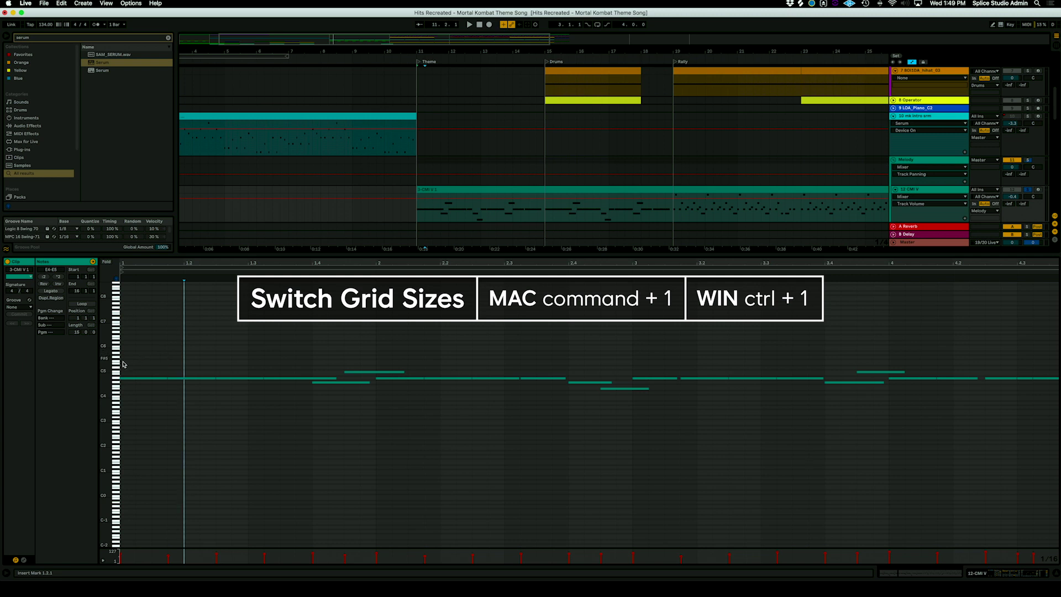
drag(111, 363, 130, 363)
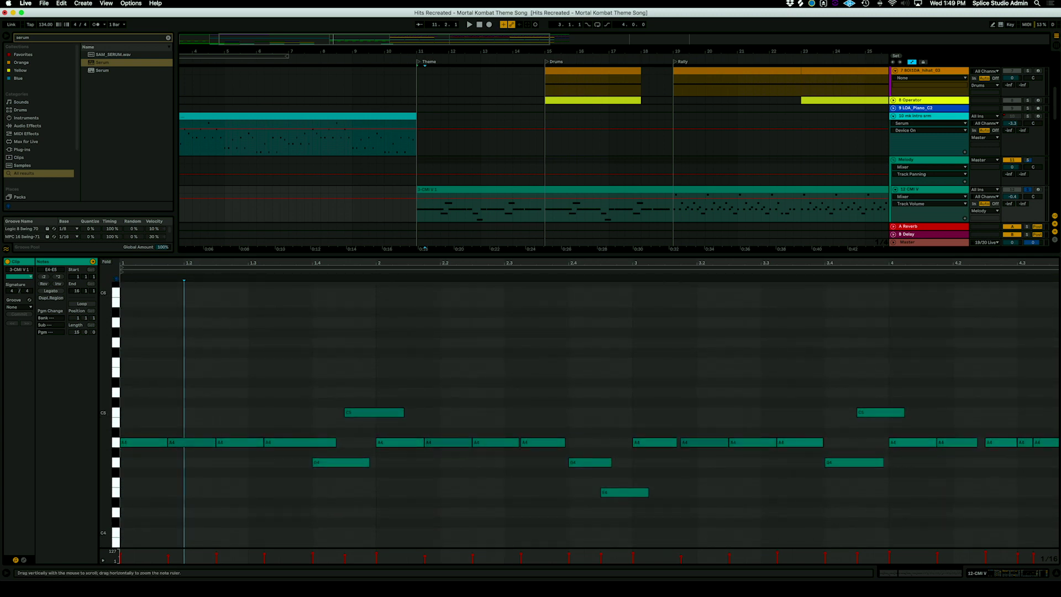
drag(161, 423, 122, 451)
click(153, 452)
key(space)
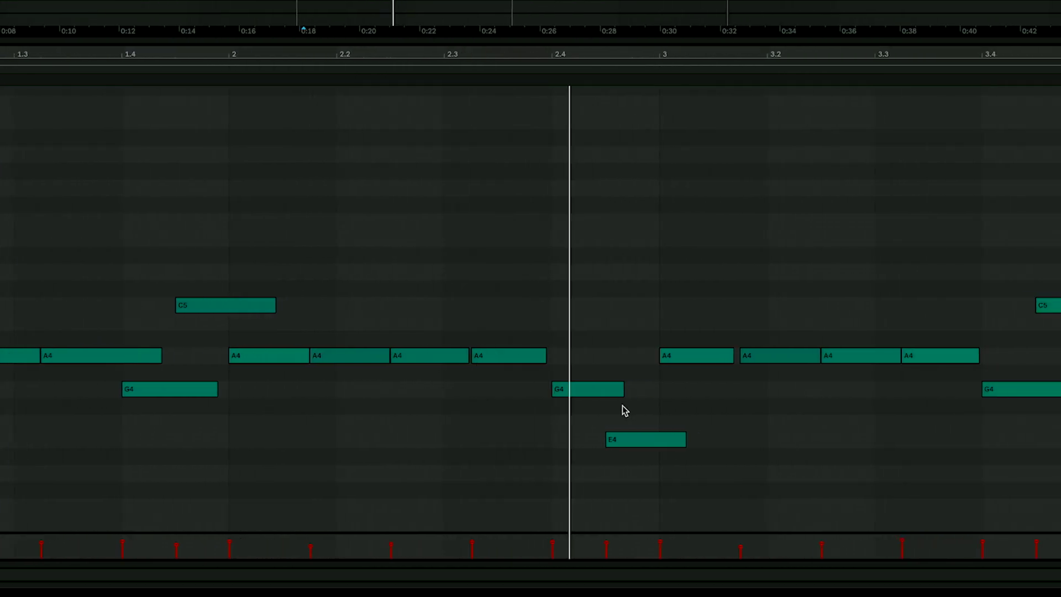
- Open the melody track's CMI V instrument in its screen view and look through its Mixer, Sequencer and Sound pages
scroll(719, 431, down, 2)
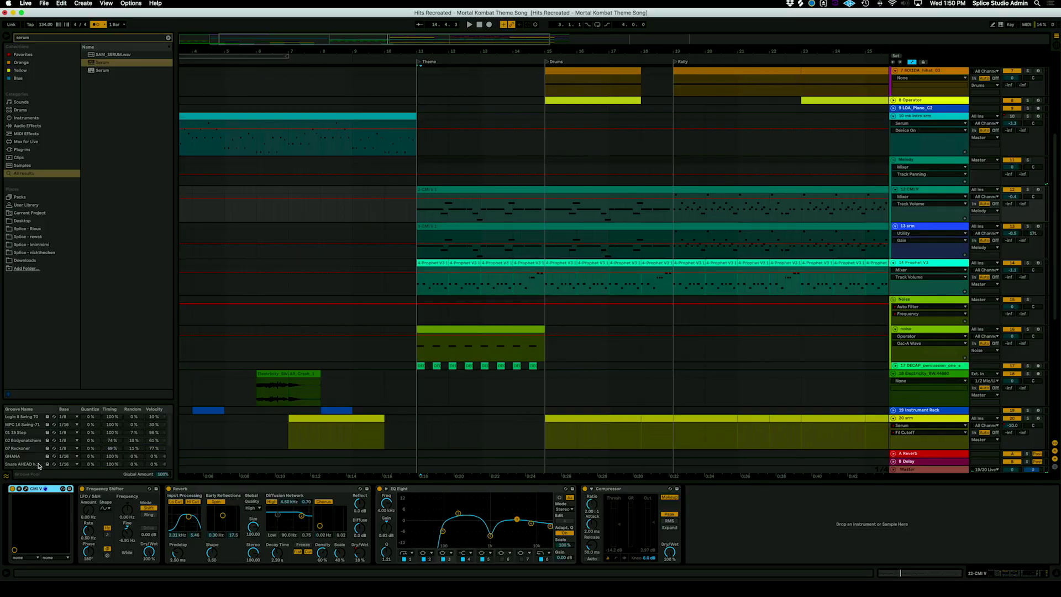
click(28, 489)
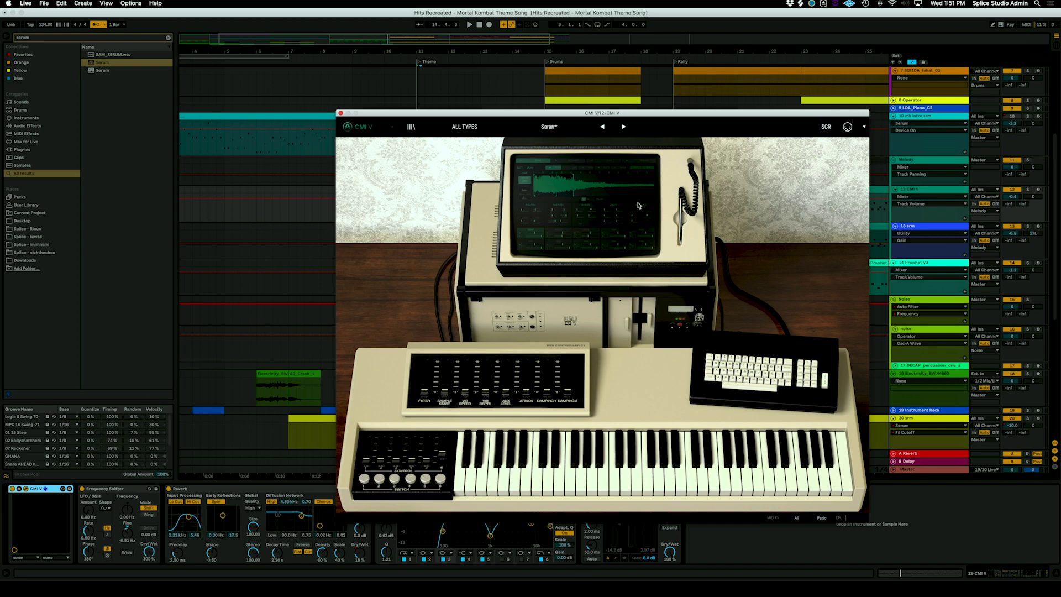
click(549, 200)
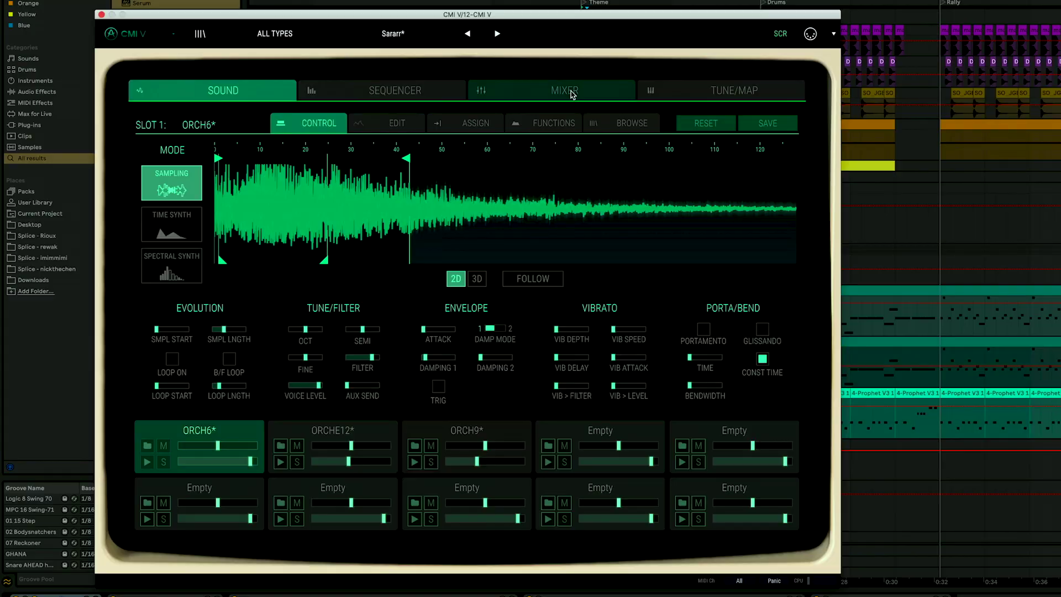
click(479, 90)
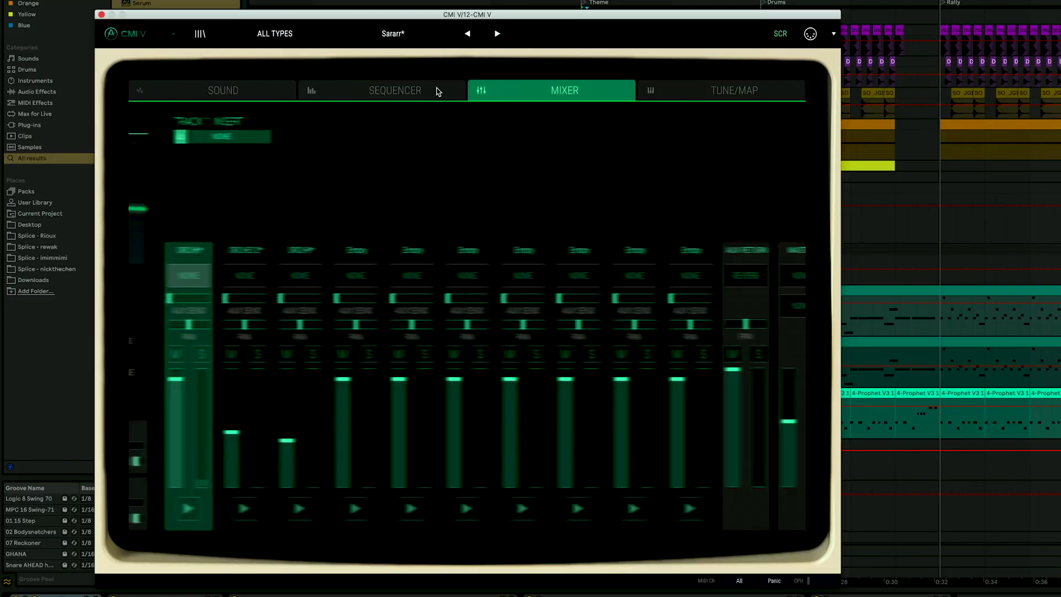
click(383, 88)
click(275, 89)
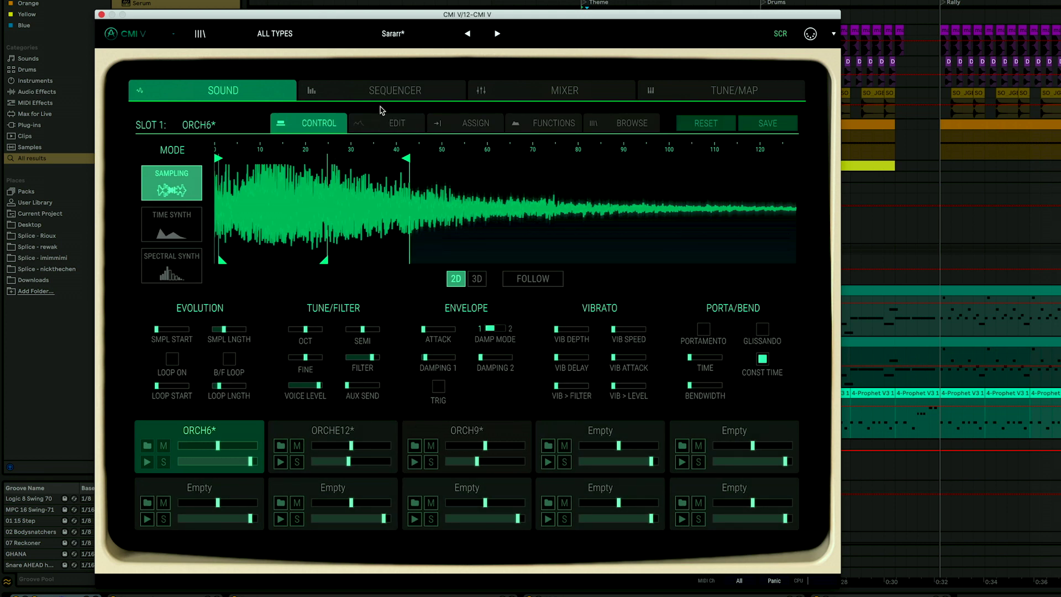
- In ORCH6's function A, draw a two-peak curve with a curved dip at about time 0.339, level 0.259, and pull the first peak down
click(555, 124)
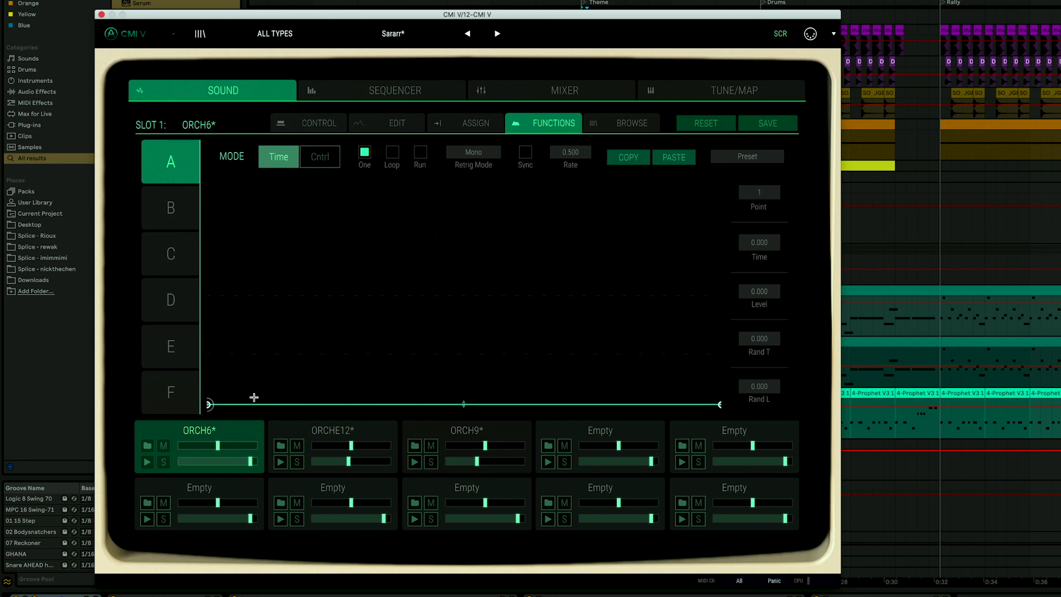
drag(256, 405, 290, 218)
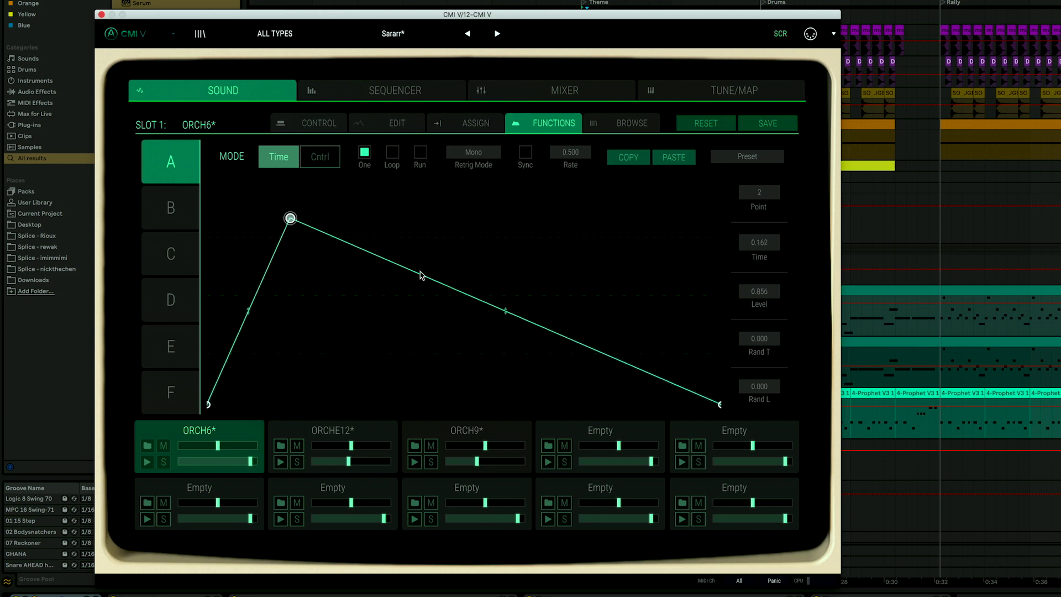
drag(504, 314, 398, 391)
double_click(512, 232)
drag(408, 232, 381, 348)
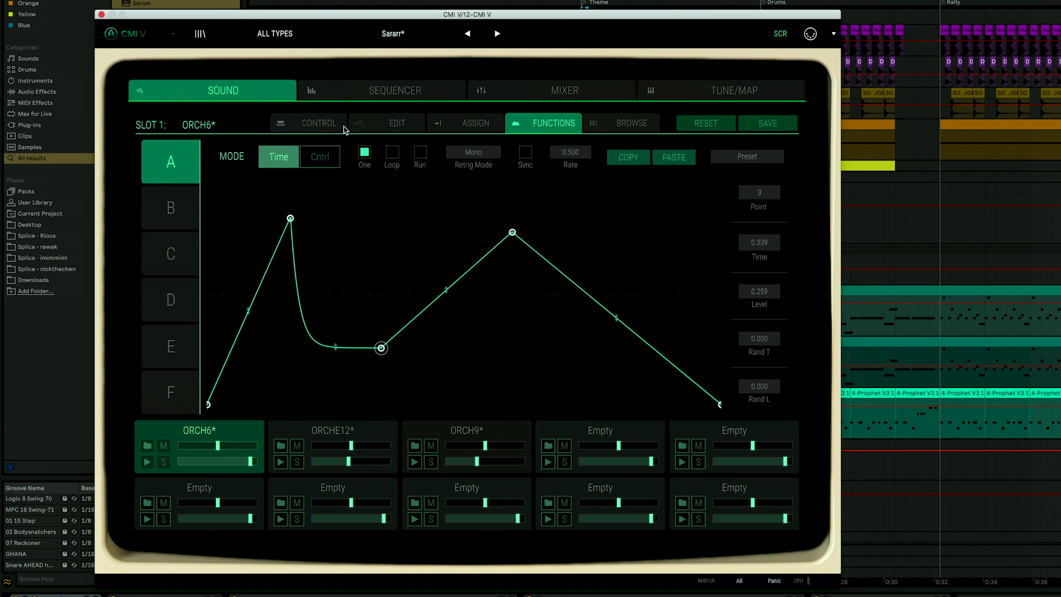
drag(291, 219, 269, 405)
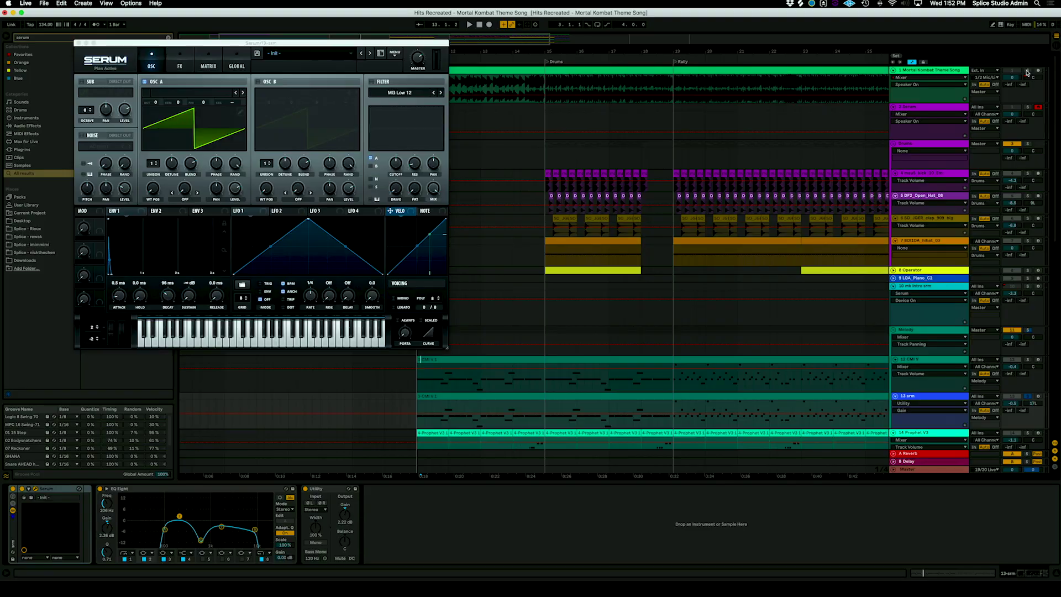
- Solo the original Mortal Kombat Theme Song reference track and play it from the Theme marker
key(space)
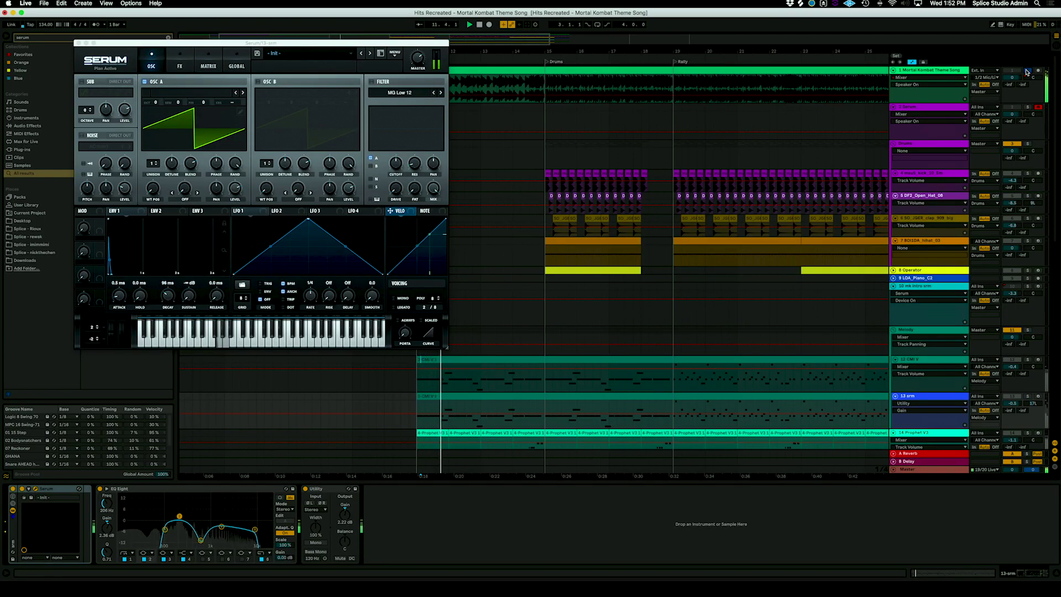